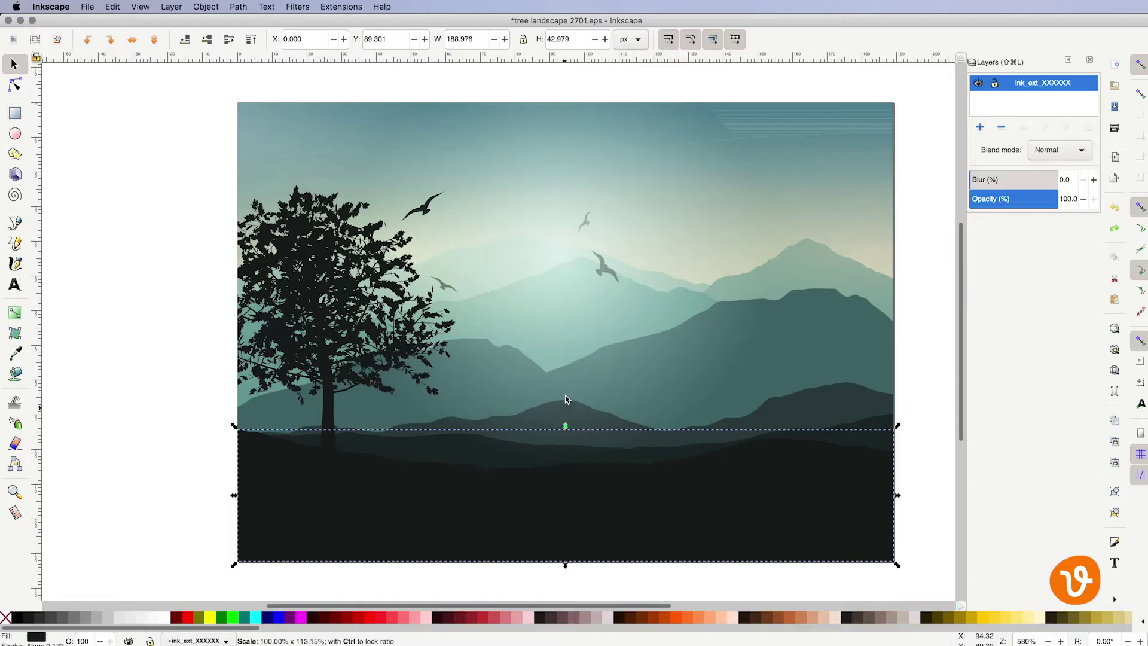
# Shrink the dark foreground ground shape lower using its top scale handle
pyautogui.moveTo(566, 399); pyautogui.dragTo(569, 364)
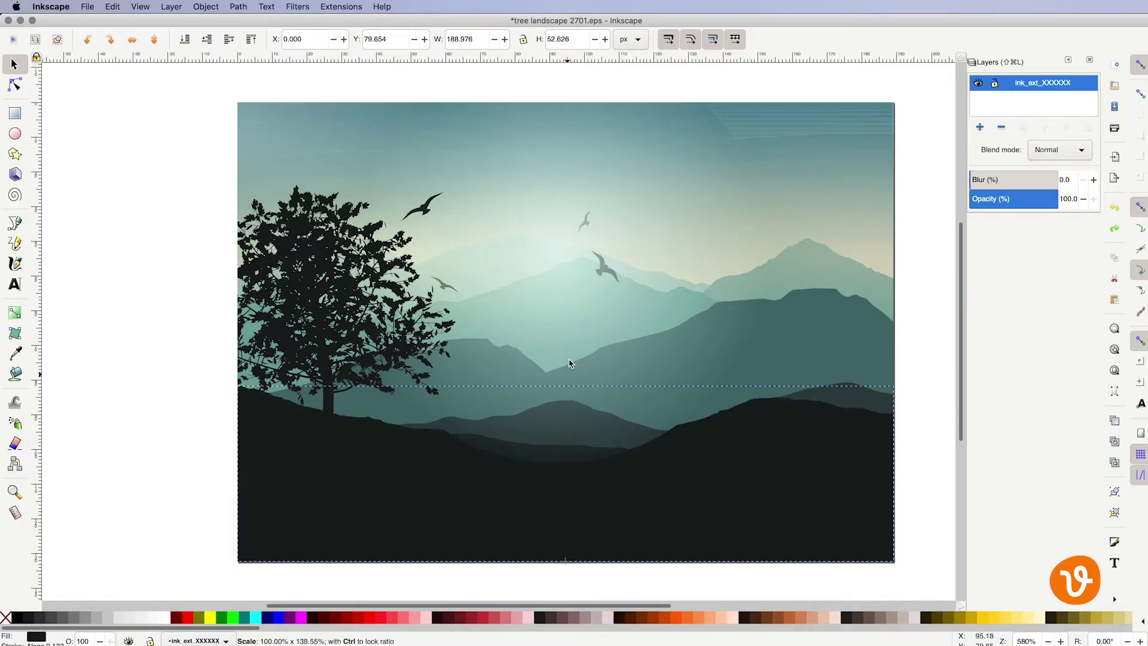
pyautogui.moveTo(568, 364)
pyautogui.mouseDown()
pyautogui.moveTo(567, 339)
pyautogui.moveTo(570, 440)
pyautogui.mouseUp()
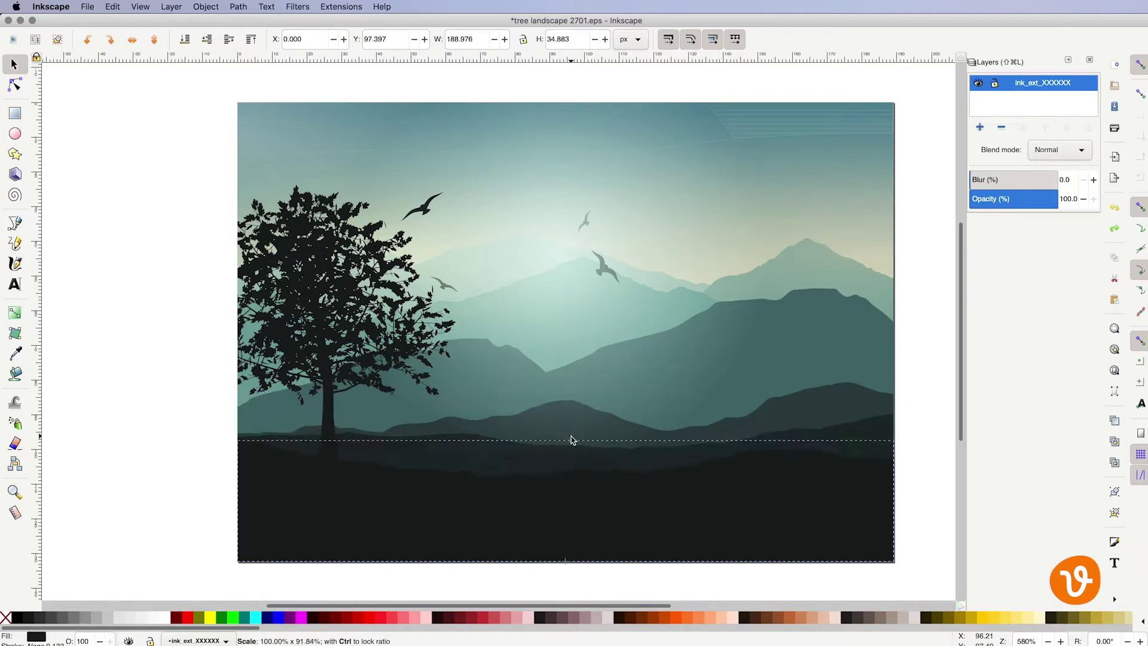
# Start Save As and show the list of available file formats
pyautogui.click(89, 7)
pyautogui.click(126, 95)
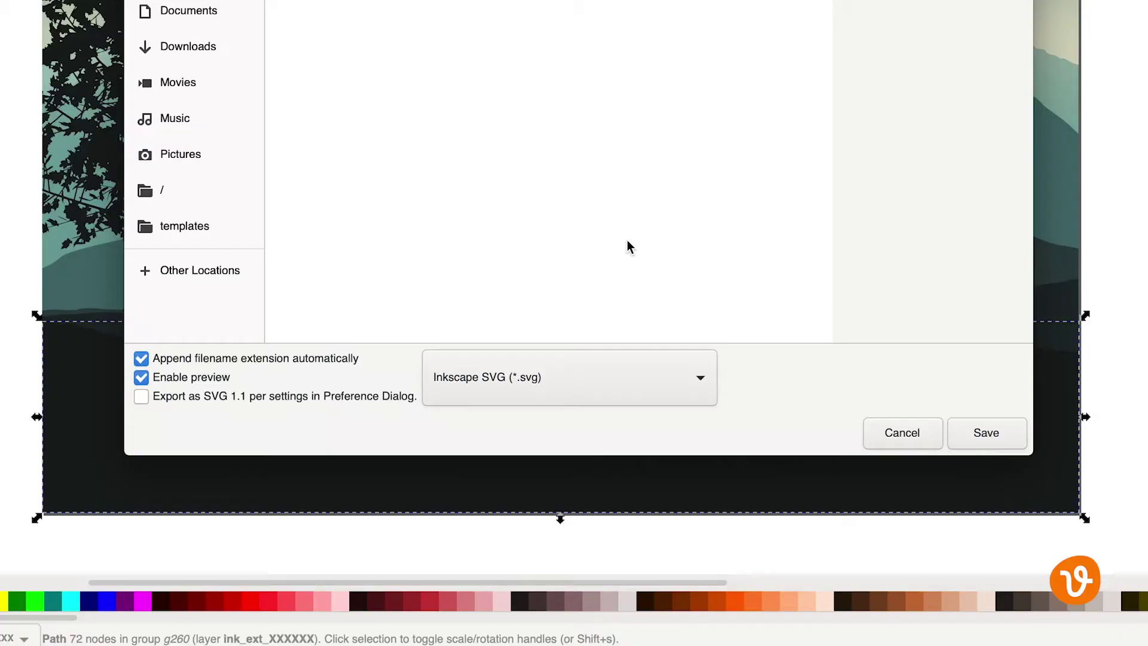
pyautogui.click(702, 376)
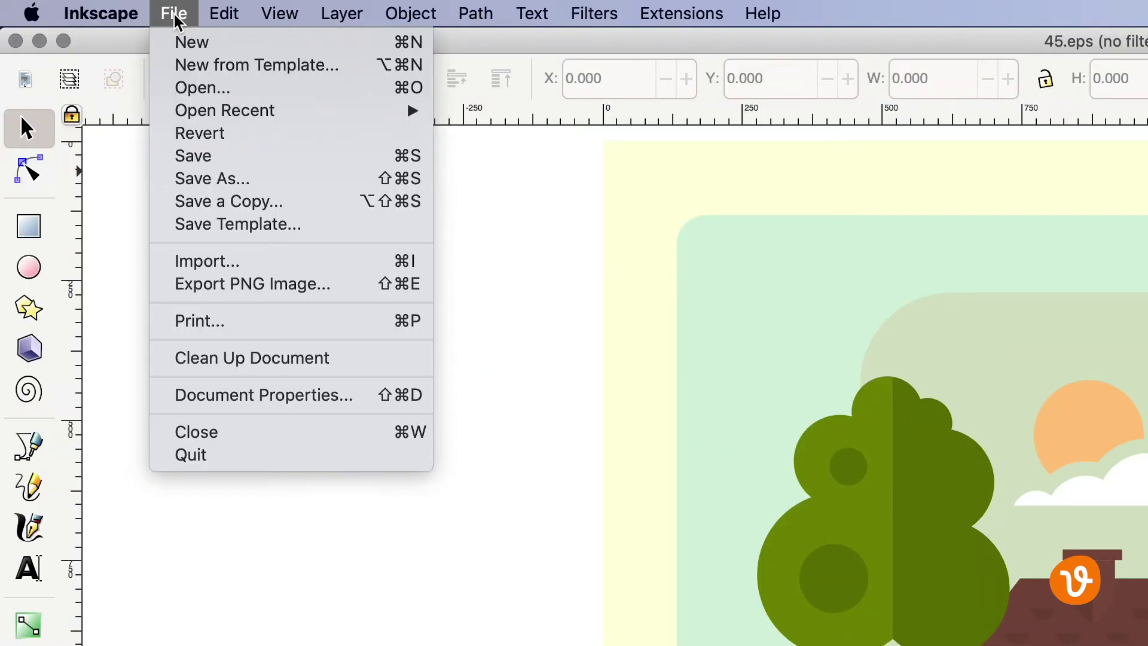
# Browse the save formats for the house drawing, finding no native JPG option
pyautogui.click(221, 178)
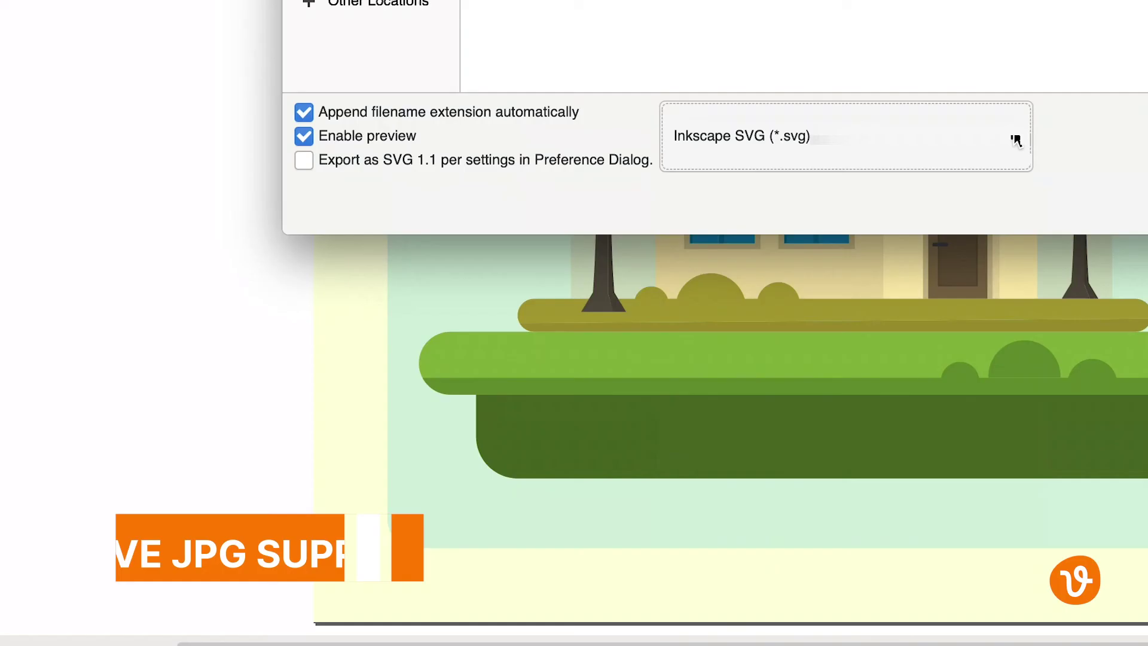
pyautogui.click(1022, 135)
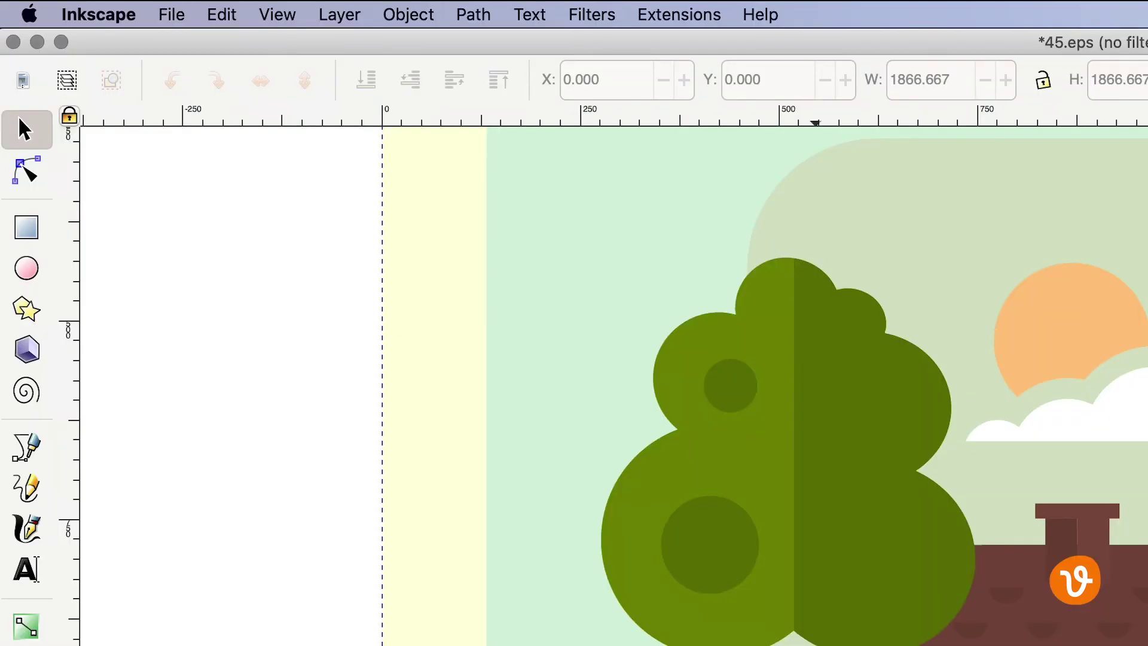
# Show the Export PNG Image panel with whole drawing as export area at 96 dpi
pyautogui.click(172, 14)
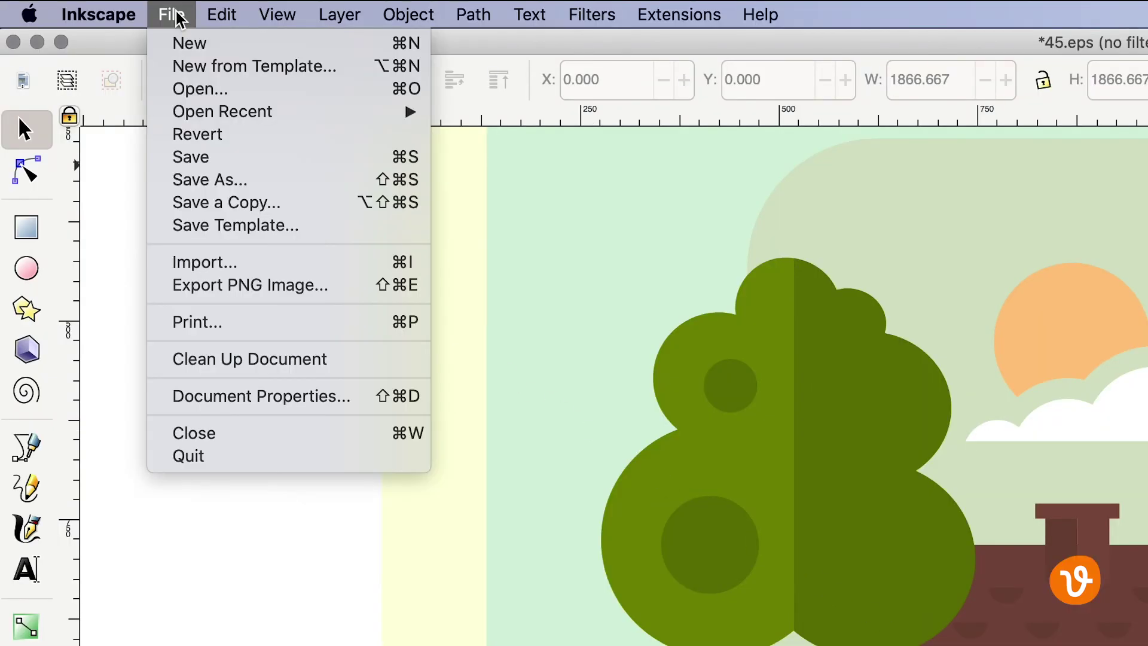
pyautogui.click(186, 286)
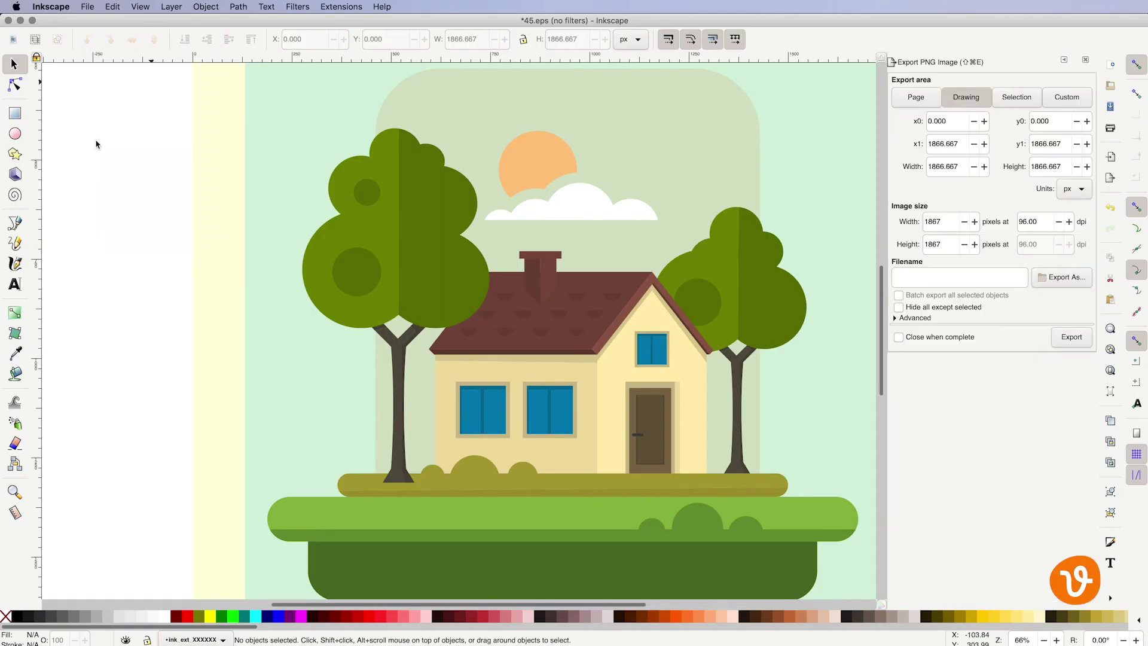